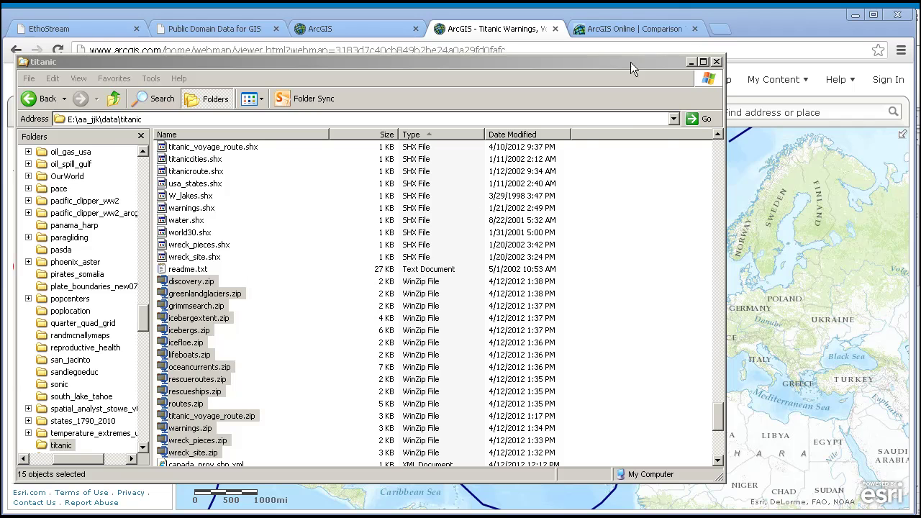
Step: Minimize the titanic folder window and look through the legend of the Titanic web map
left_click(691, 62)
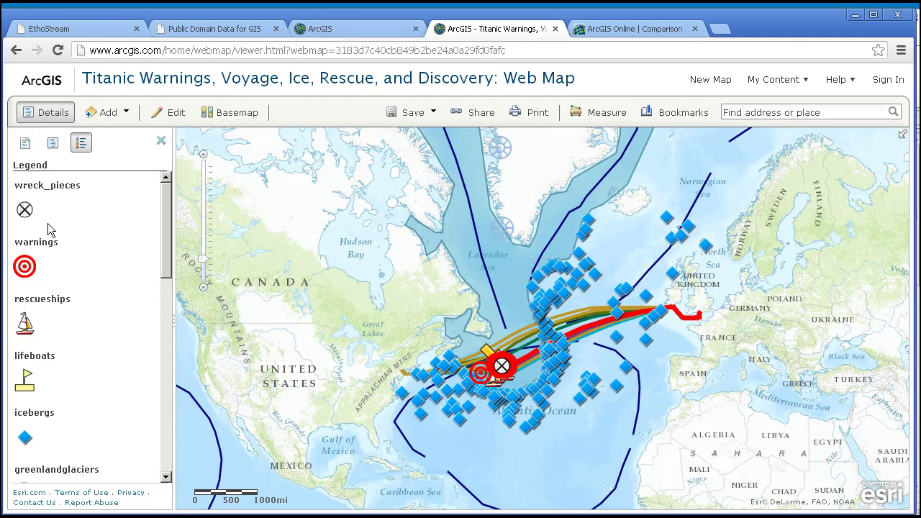
mouse_move(160, 219)
left_mouse_down()
mouse_move(159, 395)
mouse_move(165, 216)
left_mouse_up()
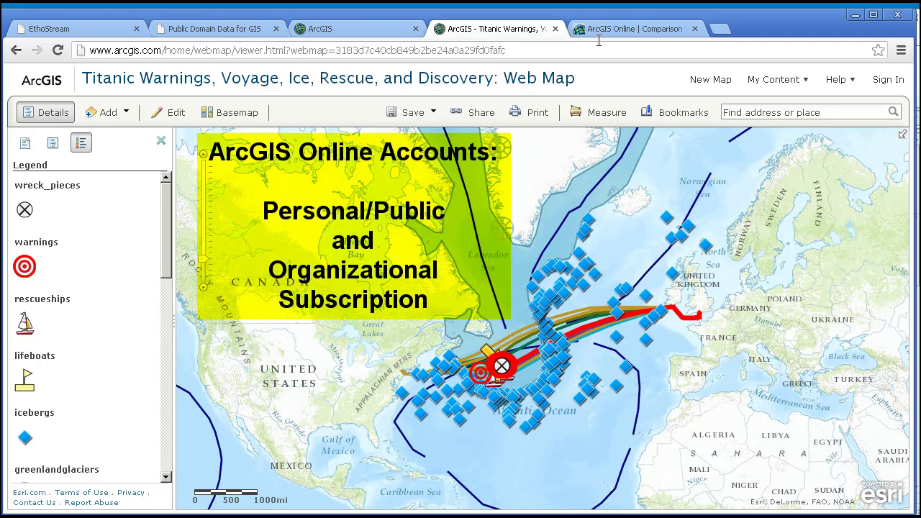
Step: Open the ArcGIS Online Comparison Table page and review the Subscription and Personal Account features
left_click(625, 33)
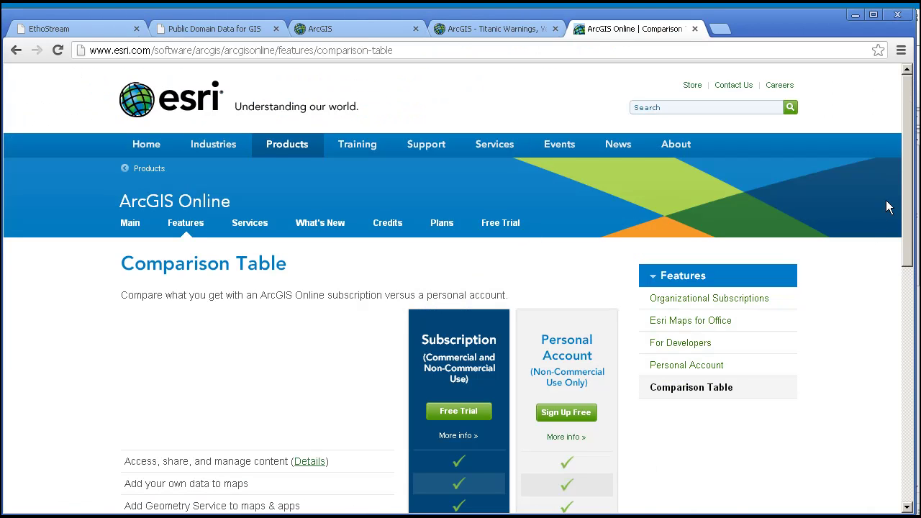
left_click_drag(907, 177, 905, 265)
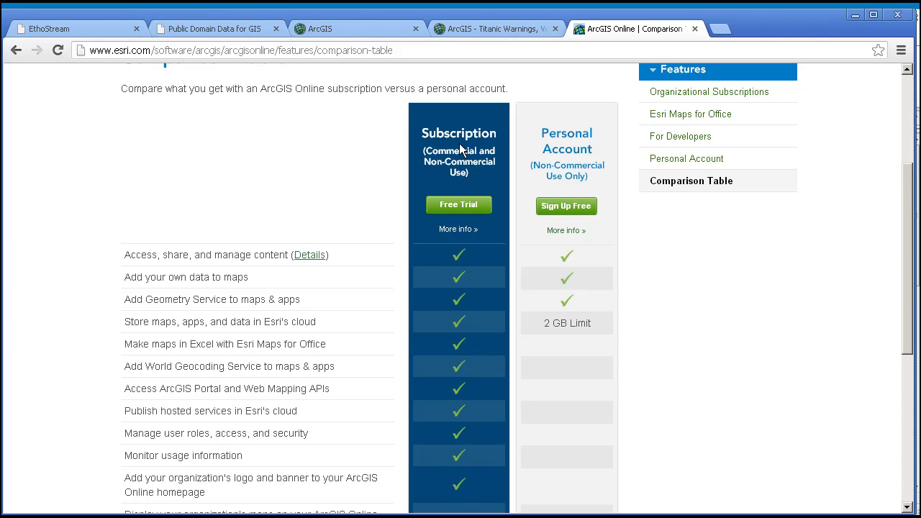
left_click_drag(908, 179, 912, 227)
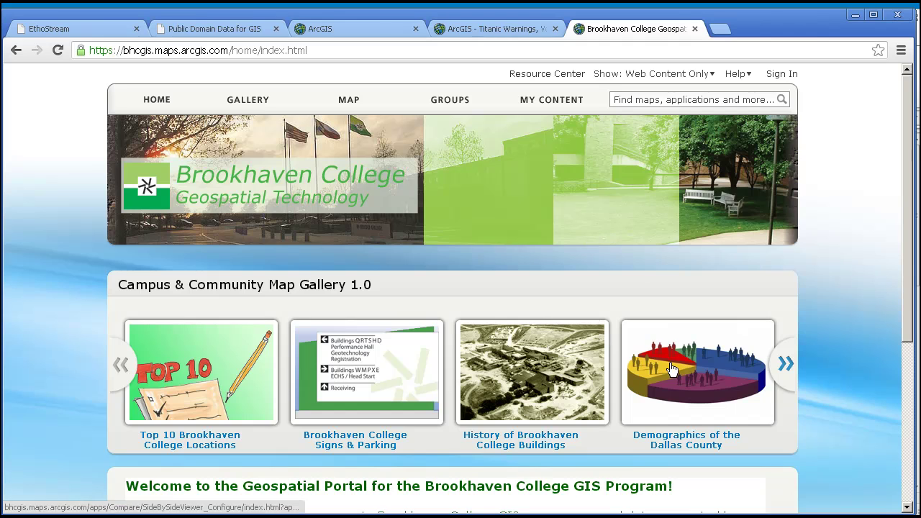
Step: Open the History of Brookhaven College Buildings map, view building J's construction details, and return to the Brookhaven College portal page
left_click(542, 373)
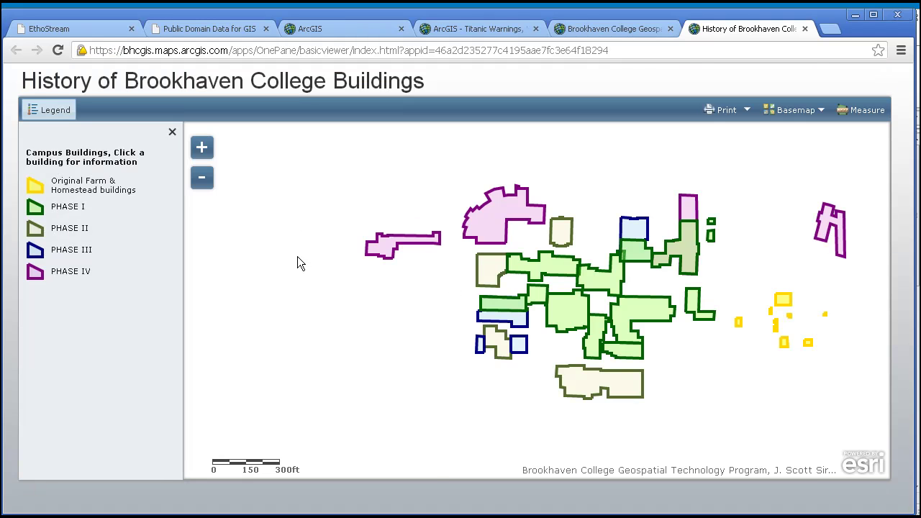
left_click(489, 271)
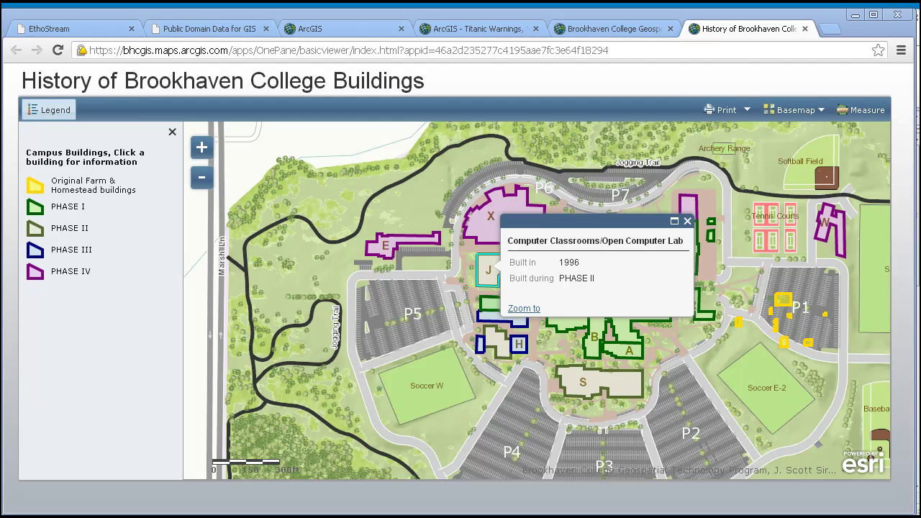
key("ctrl+shift+Tab")
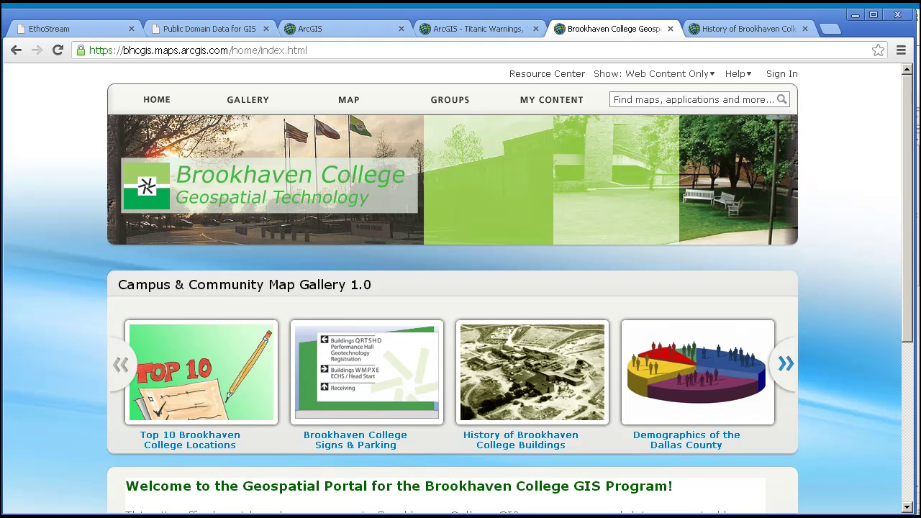
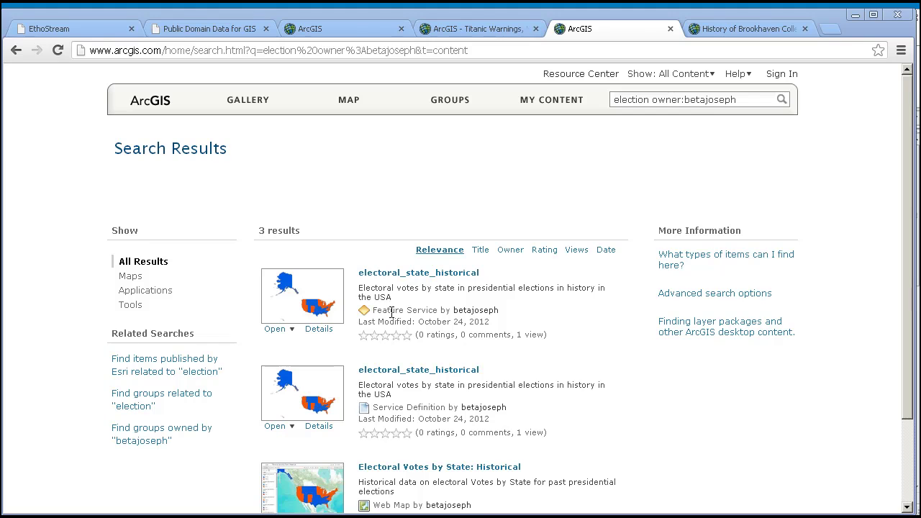
Step: Open the electoral_state_historical feature service in the ArcGIS.com map viewer and look through its legend
left_click_drag(371, 310, 439, 310)
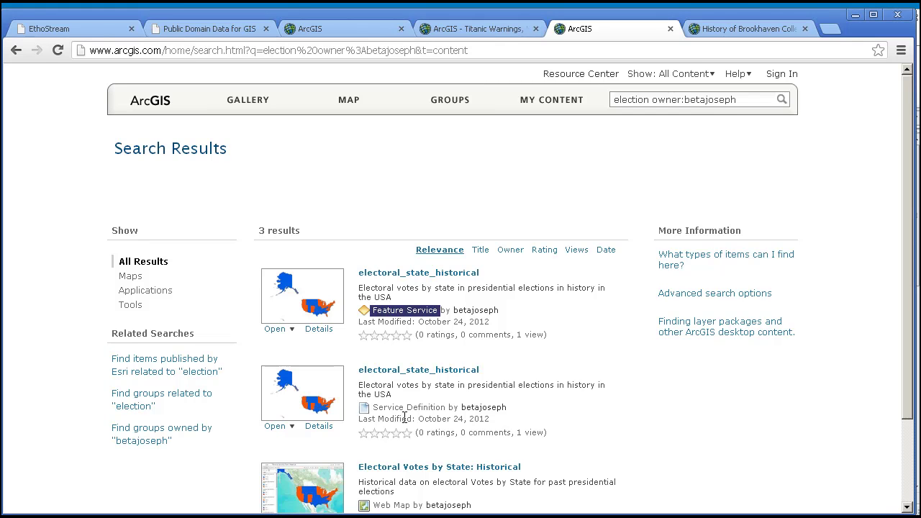
left_click(292, 330)
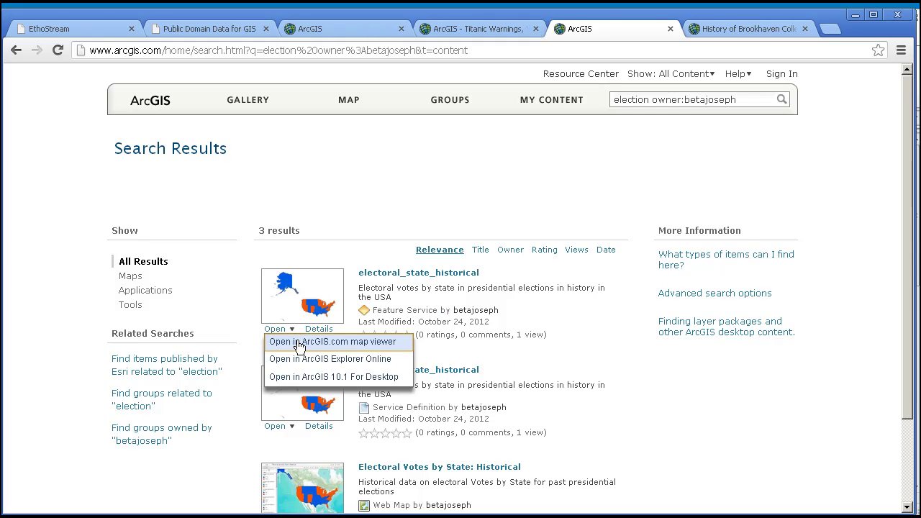
left_click(297, 341)
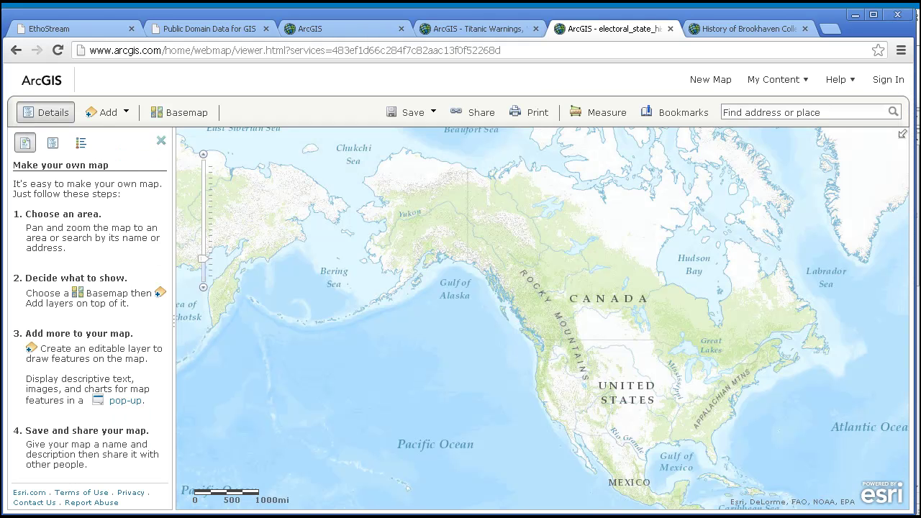
left_click(81, 143)
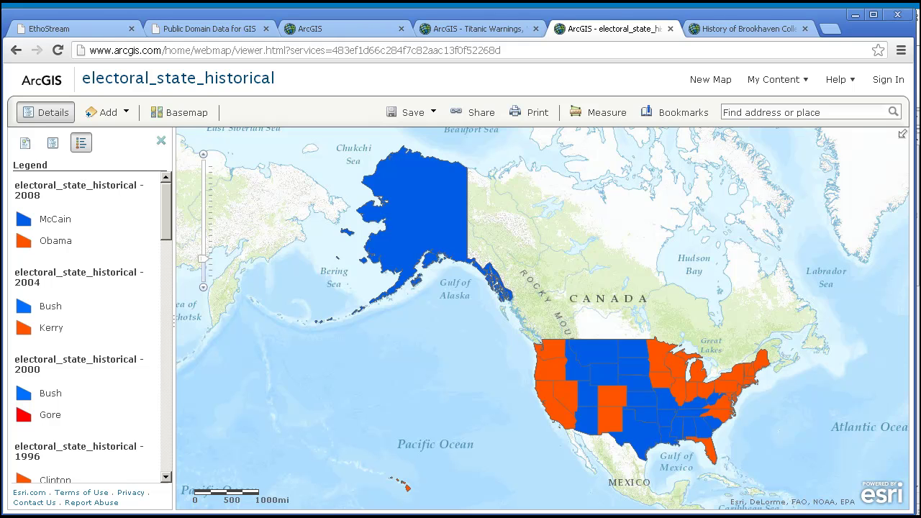
left_click_drag(168, 227, 163, 205)
Step: Hide all electoral state historical layers except 2008 and display the legend for that year
left_click(53, 142)
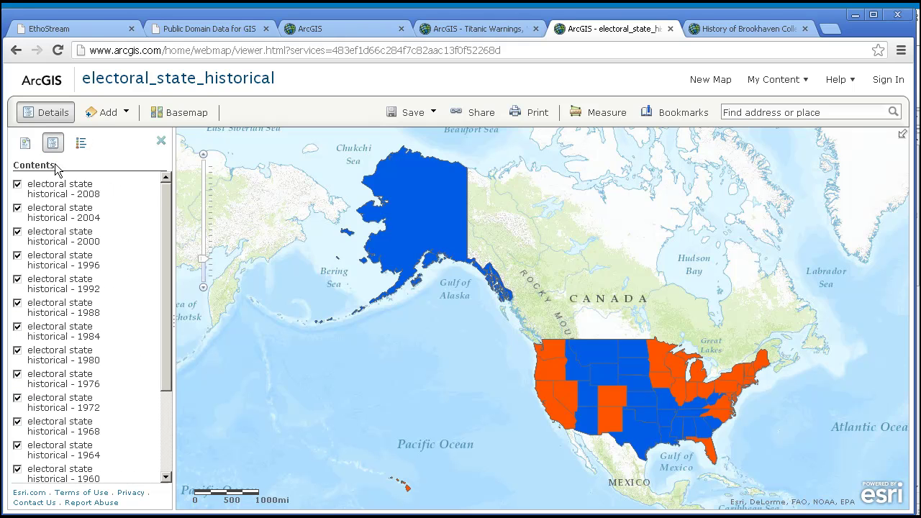
left_click(17, 184)
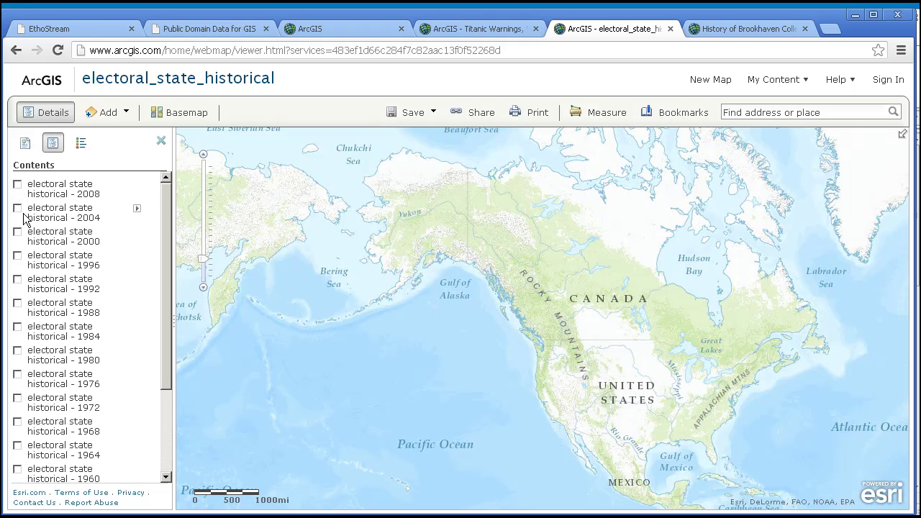
left_click(17, 184)
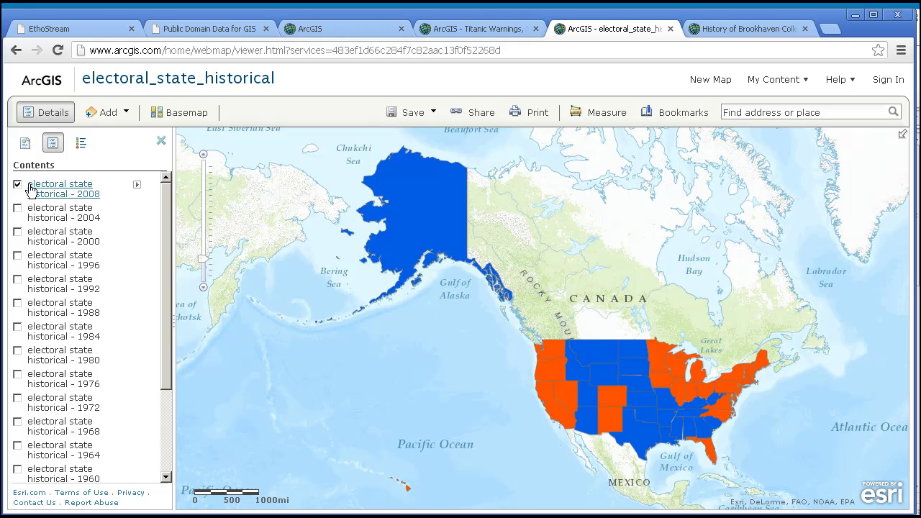
left_click(81, 143)
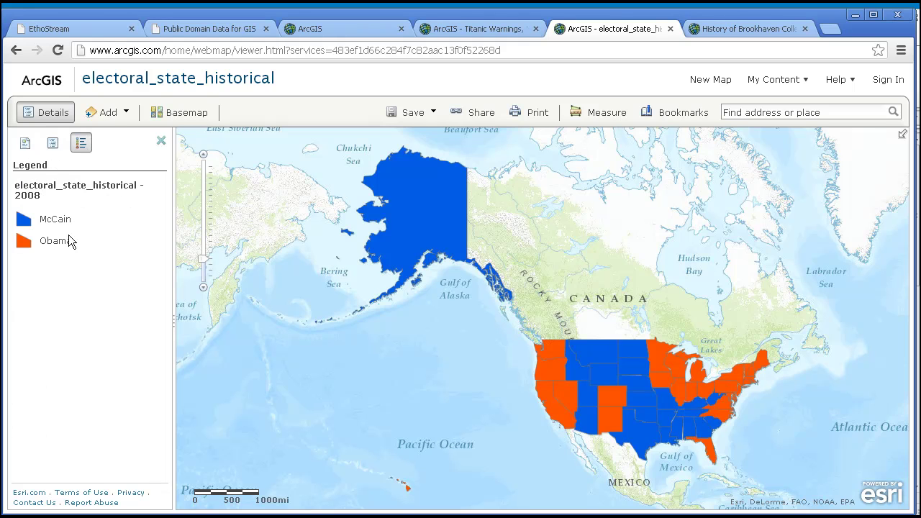
Step: Replace the 2008 electoral layer on the map with the 2004 layer and display its legend
left_click(52, 142)
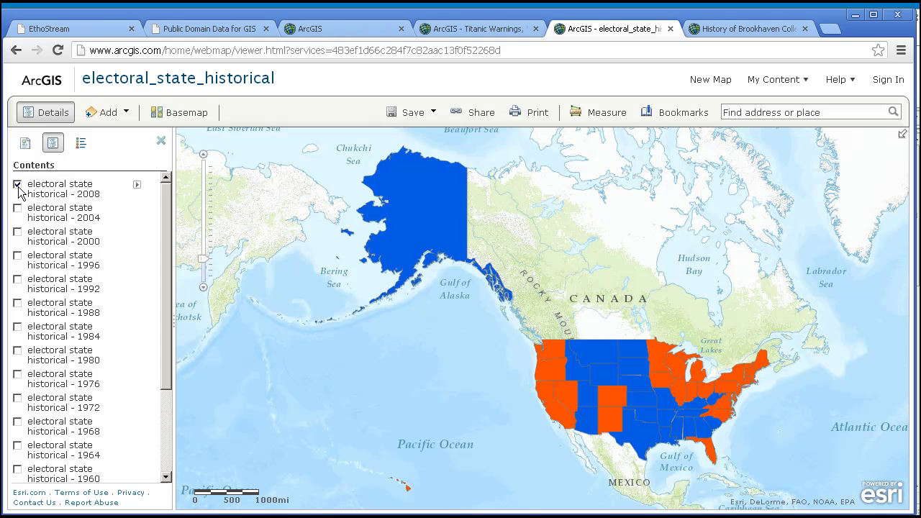
left_click(18, 185)
left_click(17, 208)
left_click(81, 143)
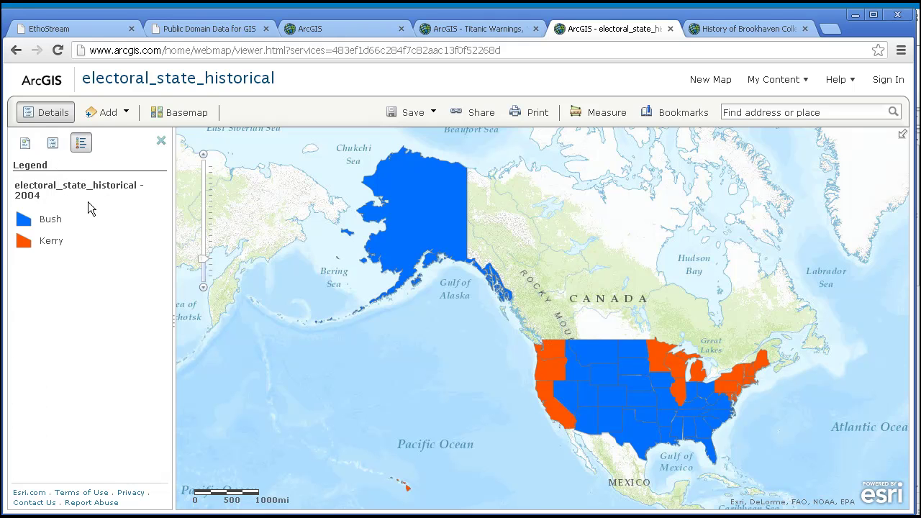
Step: Replace the 2004 electoral layer with the 2000 layer, check its legend, and return to the layer contents
left_click(53, 142)
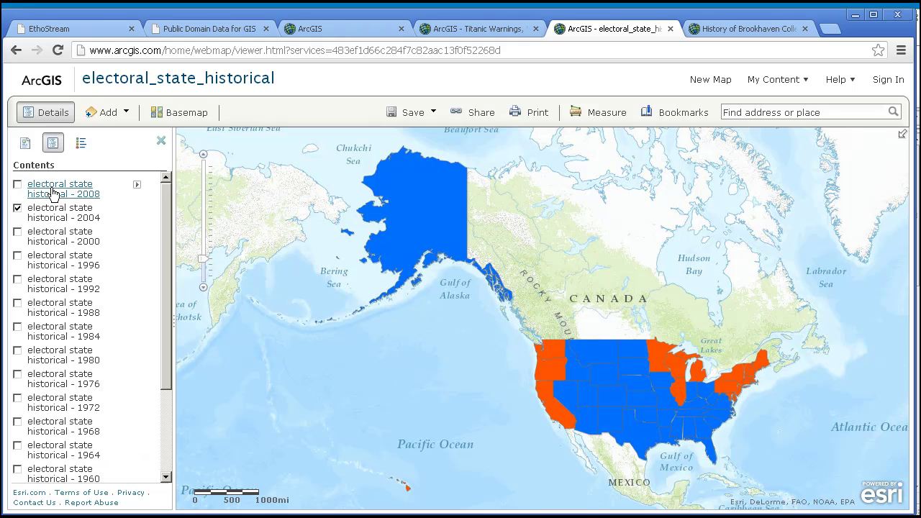
left_click(17, 208)
left_click(17, 232)
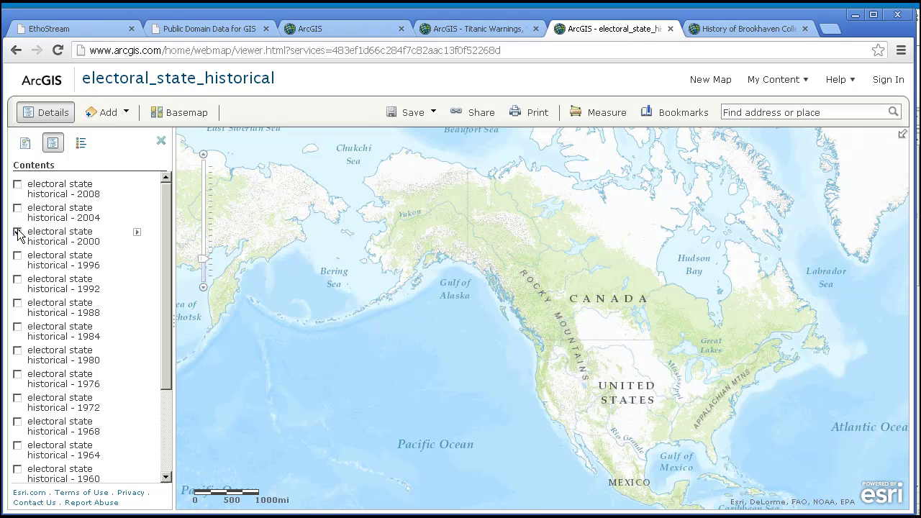
left_click(81, 142)
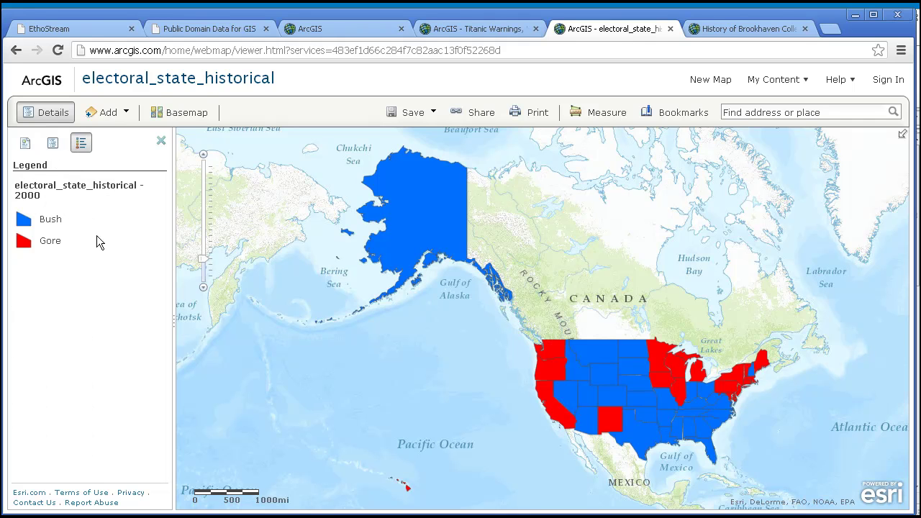
left_click(52, 143)
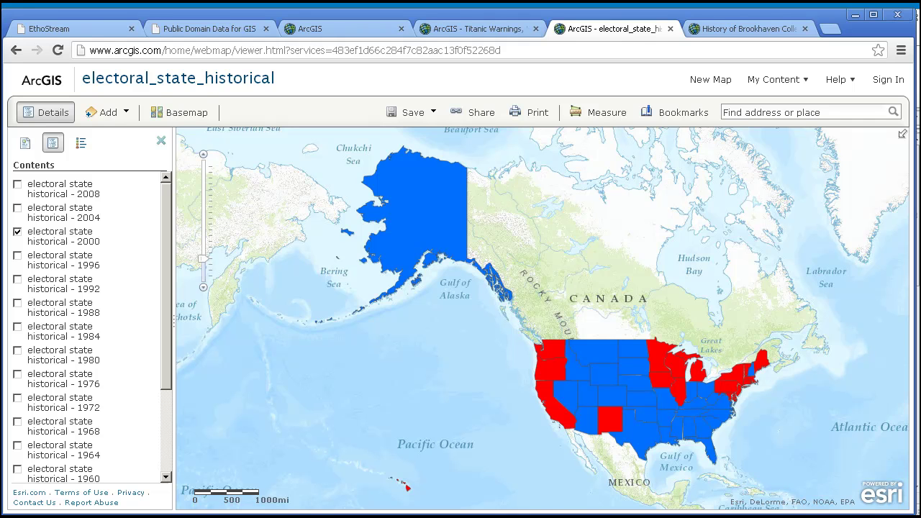
Step: Go back to the election search results and copy the feature service title electoral_state_historical
key("alt+Left")
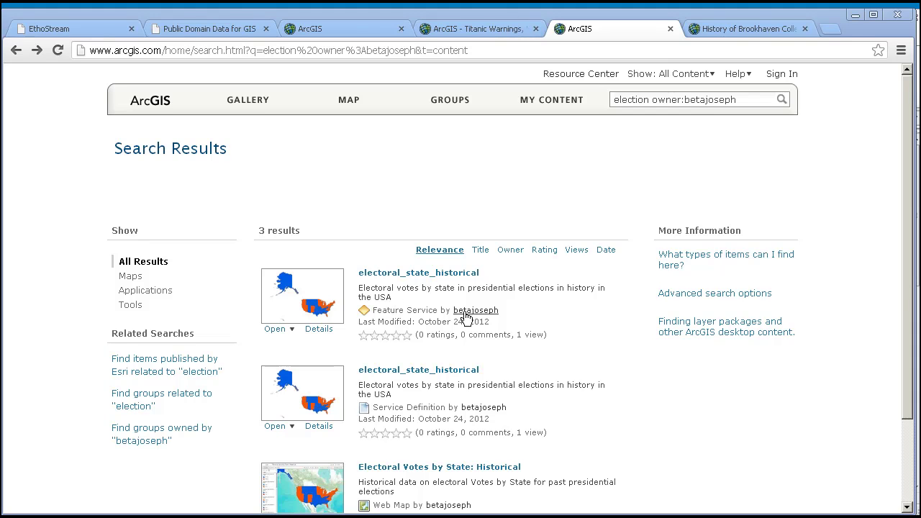
left_click_drag(482, 275, 358, 273)
key("ctrl+c")
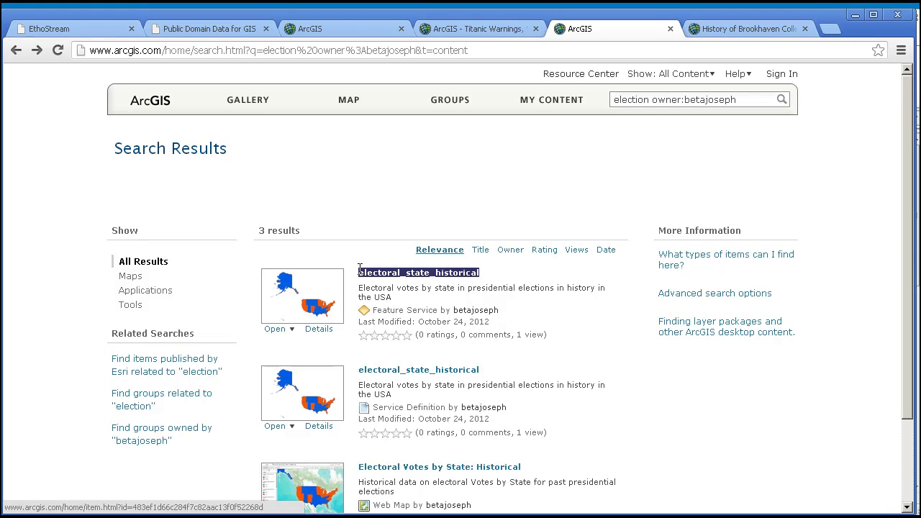
Step: Start a new map, search ArcGIS Online for electoral_state_historical using the copied title, and add the found feature service as a layer
left_click(350, 106)
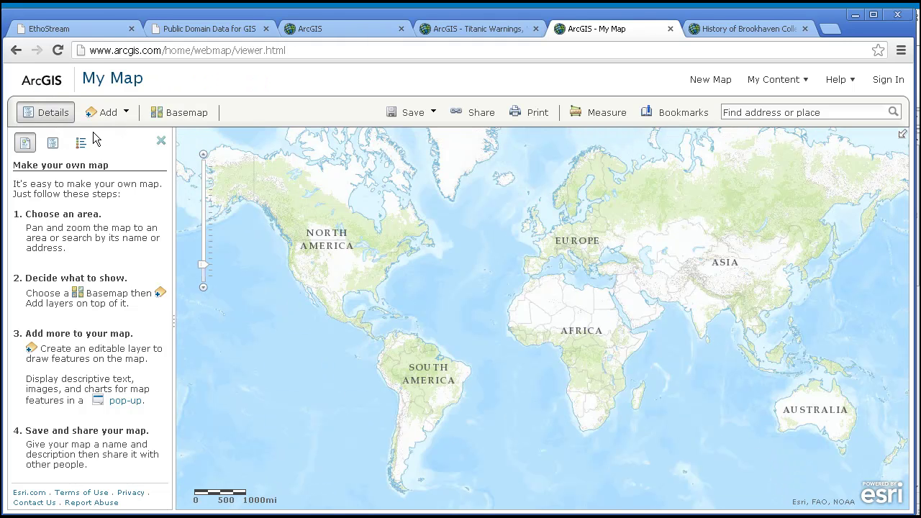
left_click(103, 115)
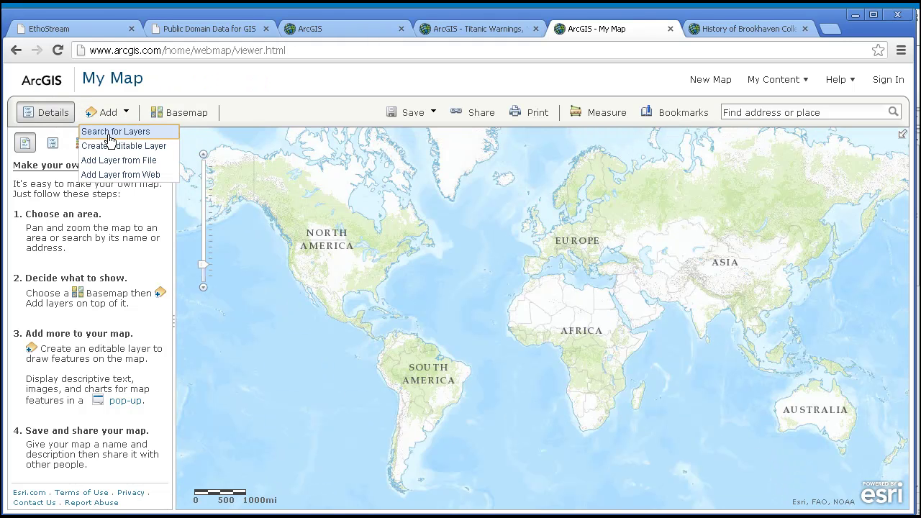
left_click(109, 133)
left_click(102, 160)
key("ctrl+v")
left_click(158, 164)
left_click(158, 166)
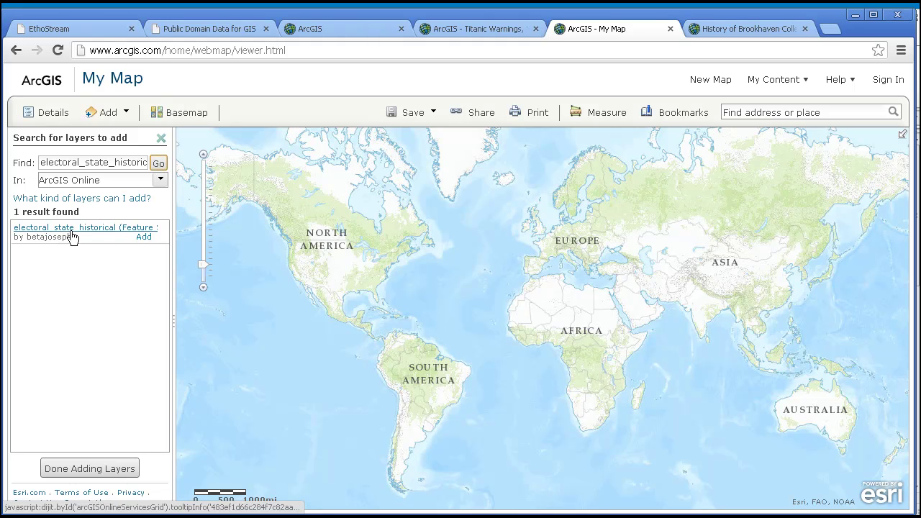
left_click(143, 237)
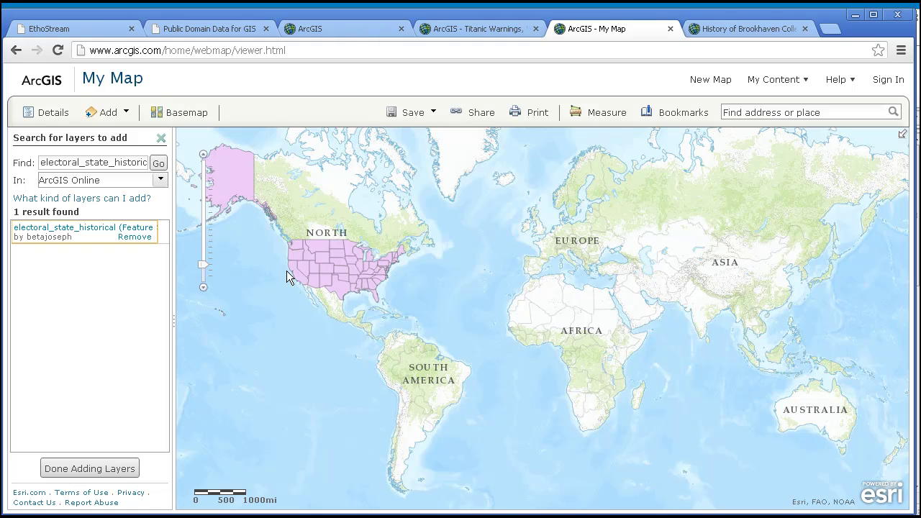
left_click(93, 468)
Step: Turn on all the electoral state historical layers over the United States in the new map
left_click_drag(275, 232, 390, 314, "shift")
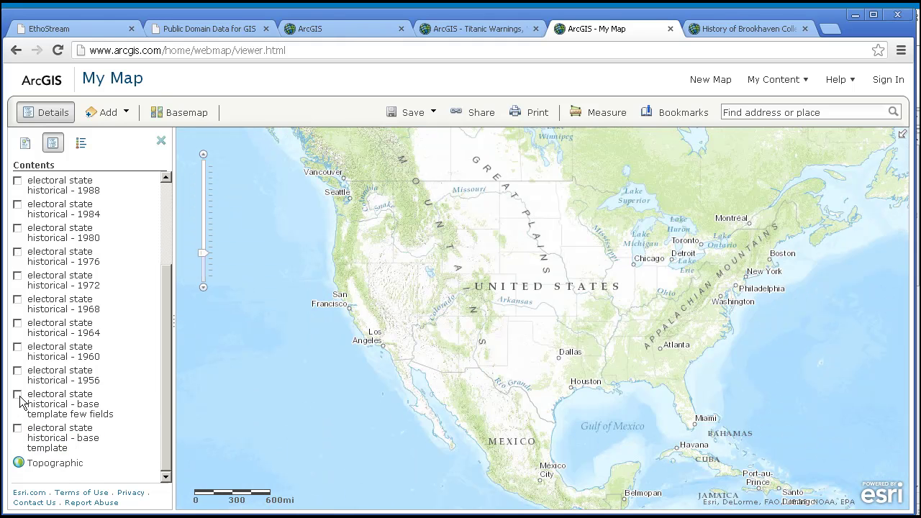
left_click(17, 372)
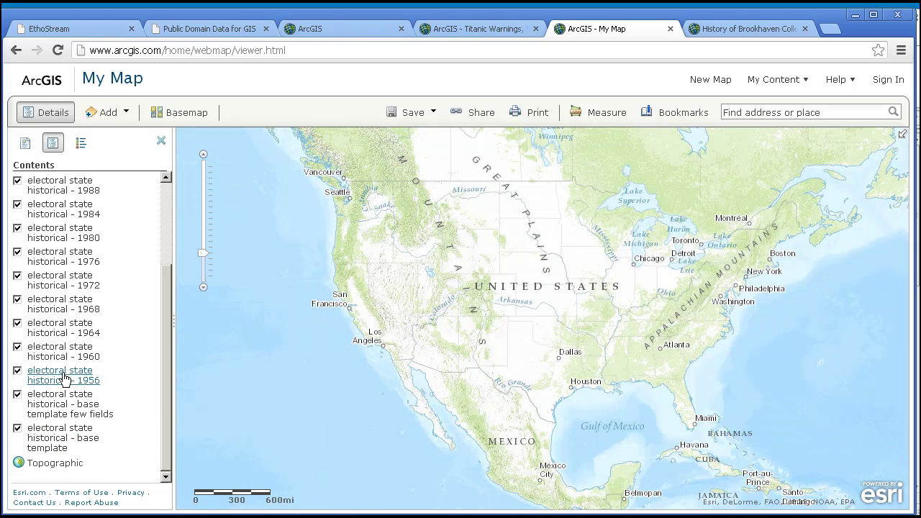